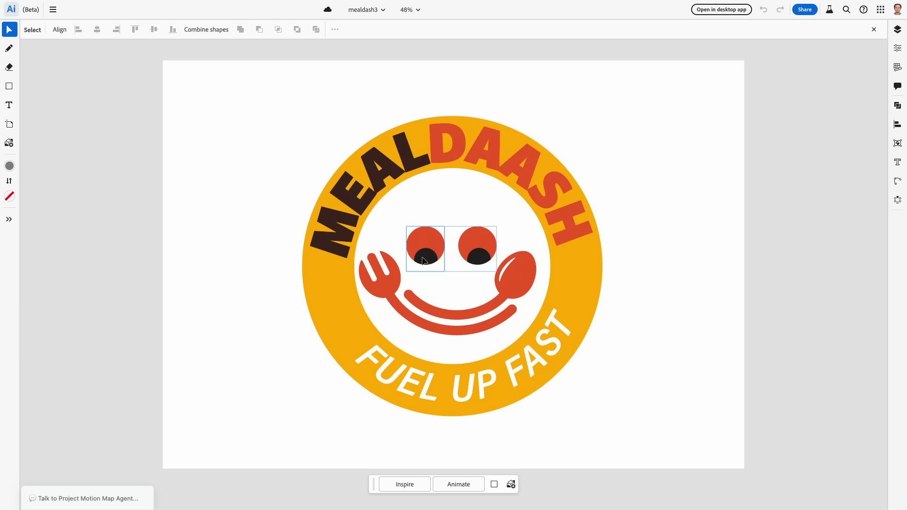
- Add a 'blink the eyes' motion prompt to the logo's eyes
{"action": "left_click", "coordinate": [422, 254]}
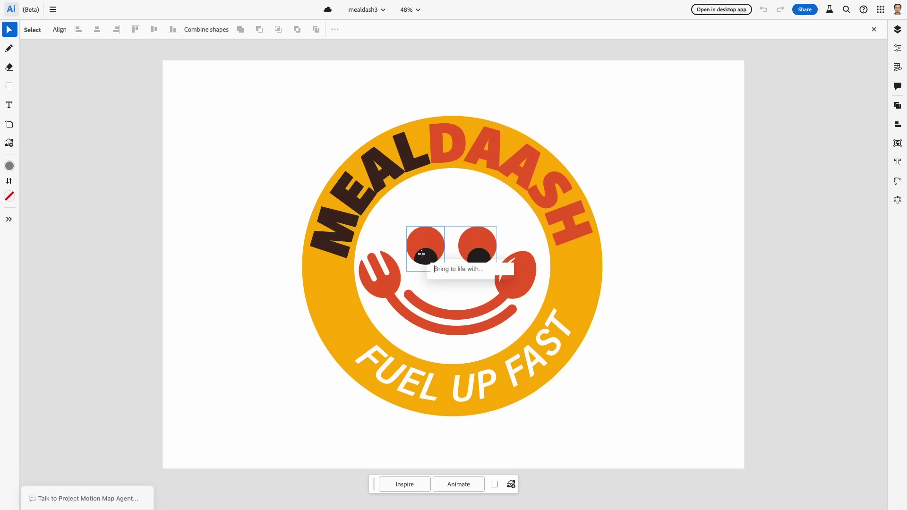
{"action": "type", "text": "blink"}
{"action": "type", "text": "i"}
{"action": "left_click", "coordinate": [454, 279]}
{"action": "key", "text": "Return"}
- Give the FAST text the 'rotate text along boundary' motion prompt
{"action": "left_click", "coordinate": [524, 353]}
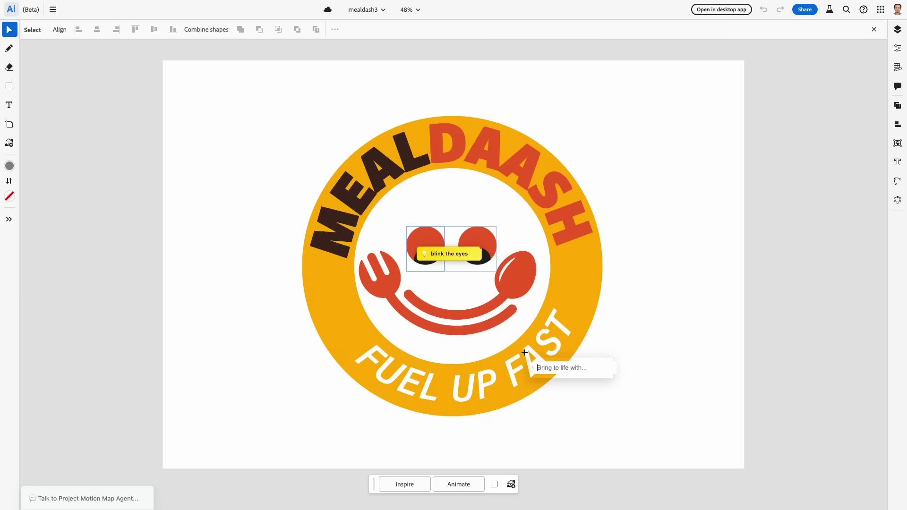
{"action": "type", "text": "rota"}
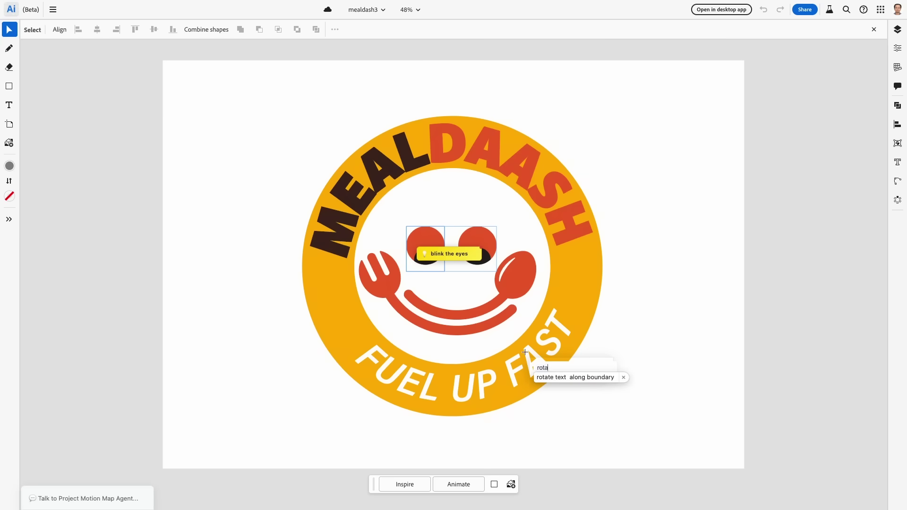
{"action": "left_click", "coordinate": [585, 377]}
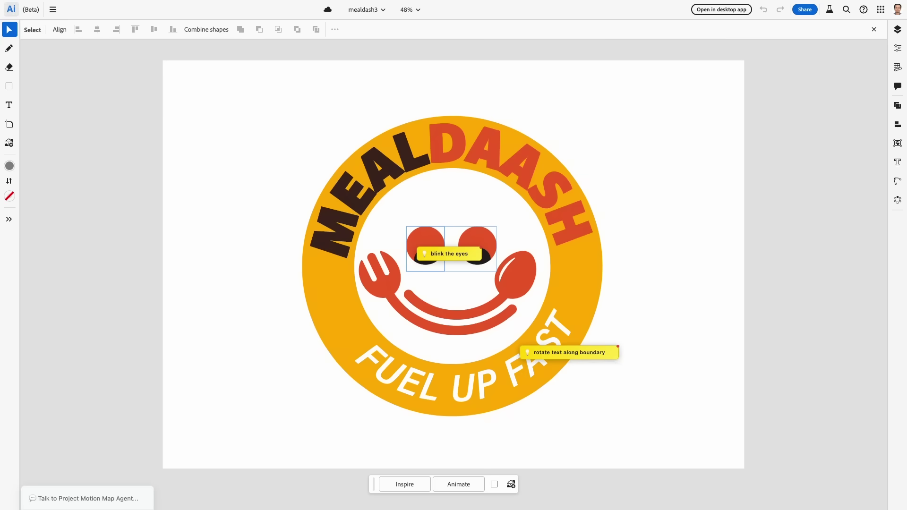
- Generate and play the MealDaash logo animation from the blink and rotate prompts
{"action": "left_click", "coordinate": [460, 484]}
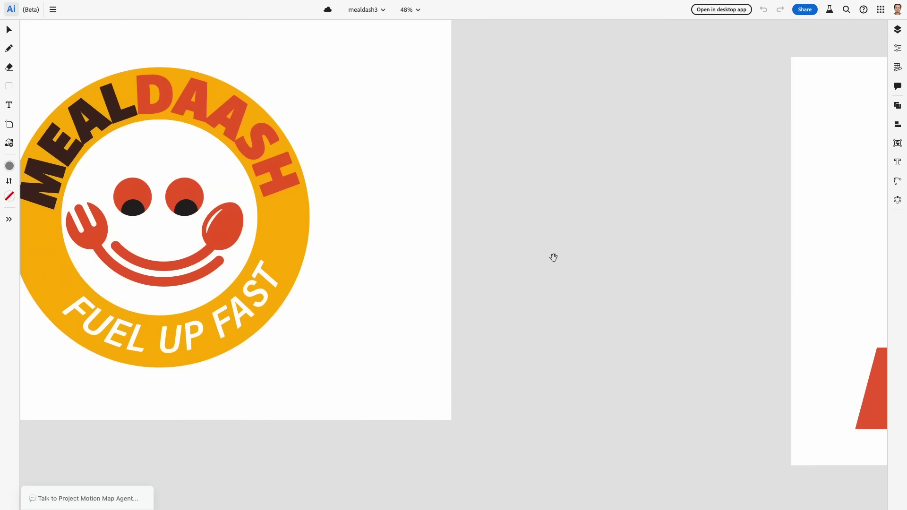
- Pan to the Fresh & Faast burger artboard and fit it in the window
{"action": "left_click_drag", "start_coordinate": [553, 257], "coordinate": [291, 252]}
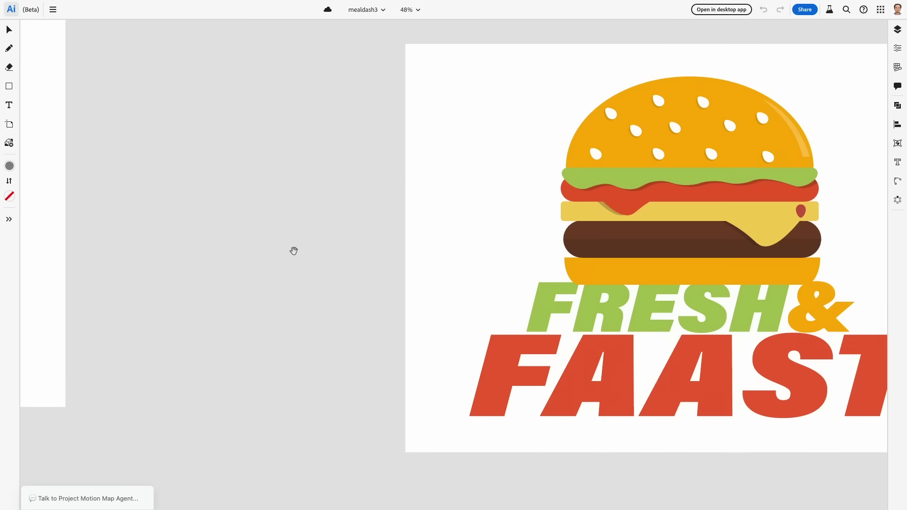
{"action": "key", "text": "v"}
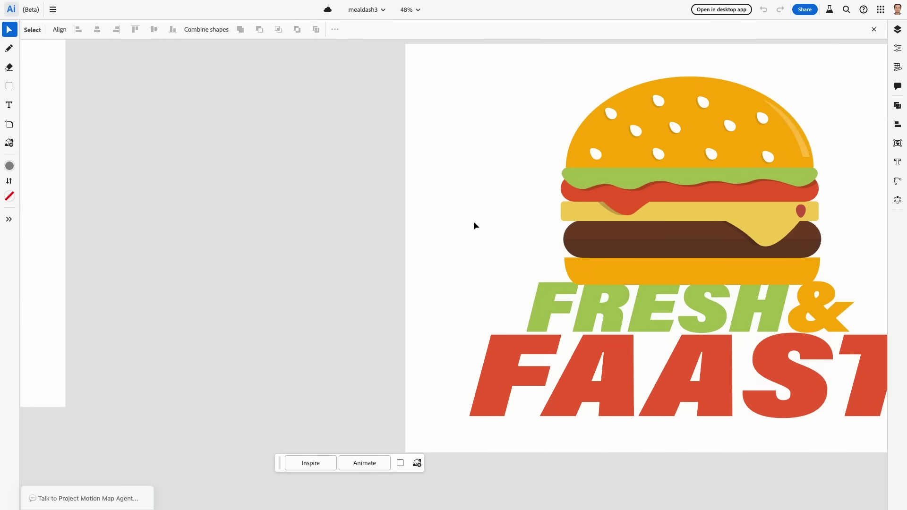
{"action": "key", "text": "ctrl+0"}
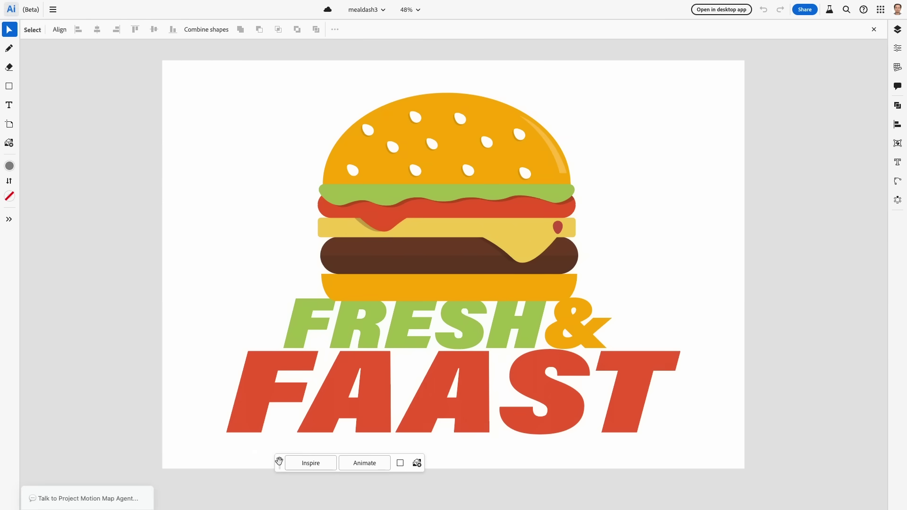
{"action": "left_click_drag", "start_coordinate": [280, 462], "coordinate": [351, 488]}
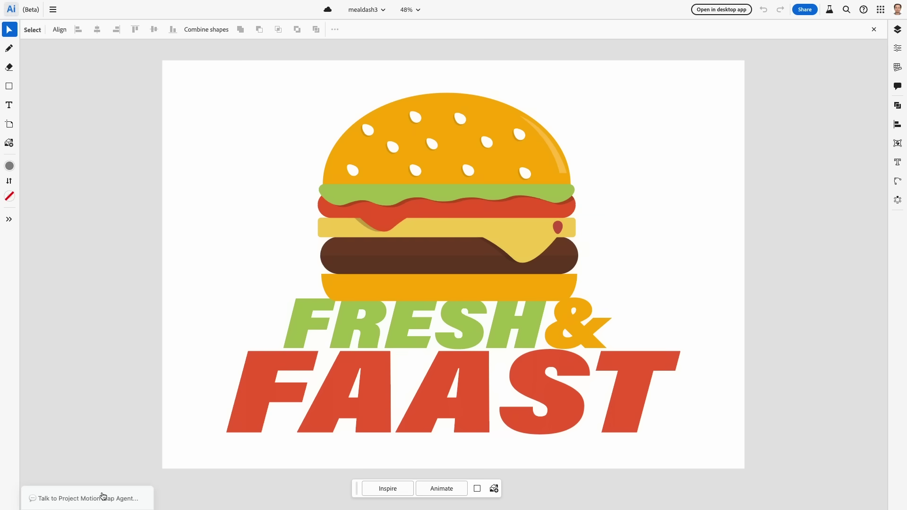
{"action": "left_click", "coordinate": [103, 497]}
- Send the agent the prompt 'animate burger with stacking and text fade in'
{"action": "left_click", "coordinate": [114, 491]}
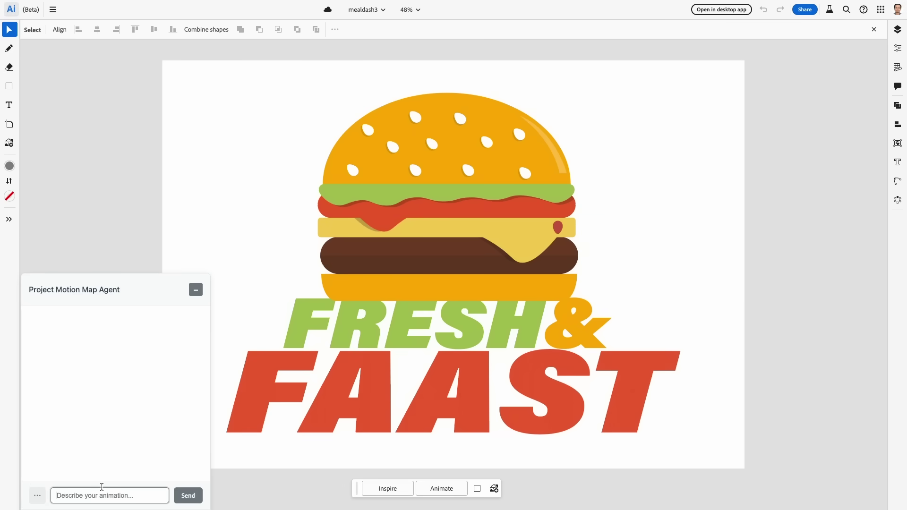
{"action": "type", "text": "ani"}
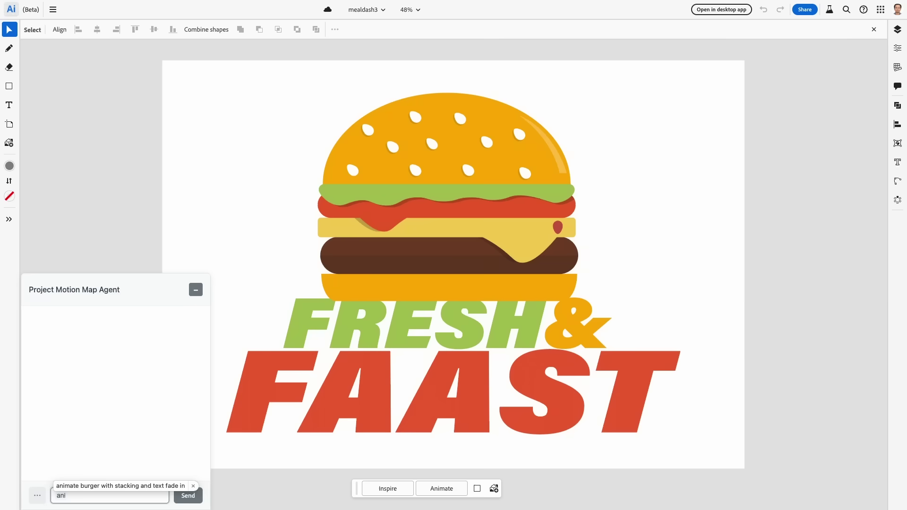
{"action": "left_click", "coordinate": [86, 485]}
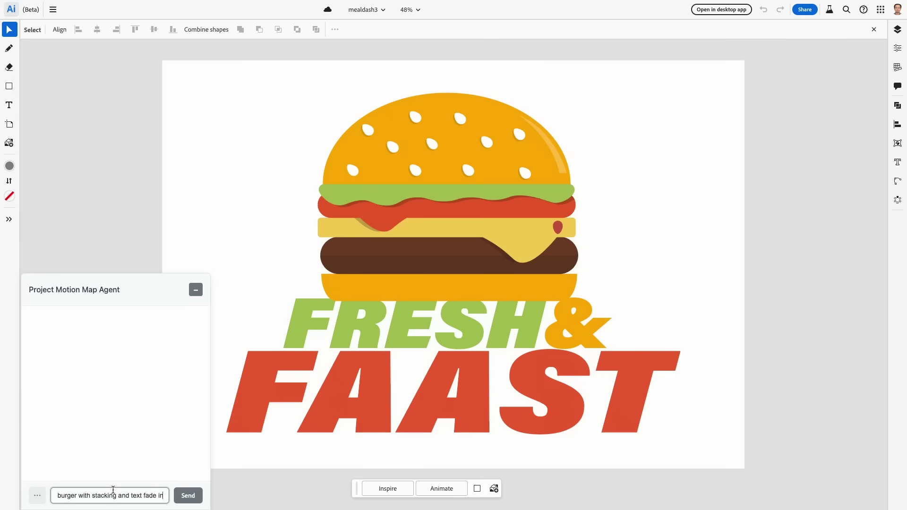
{"action": "key", "text": "Return"}
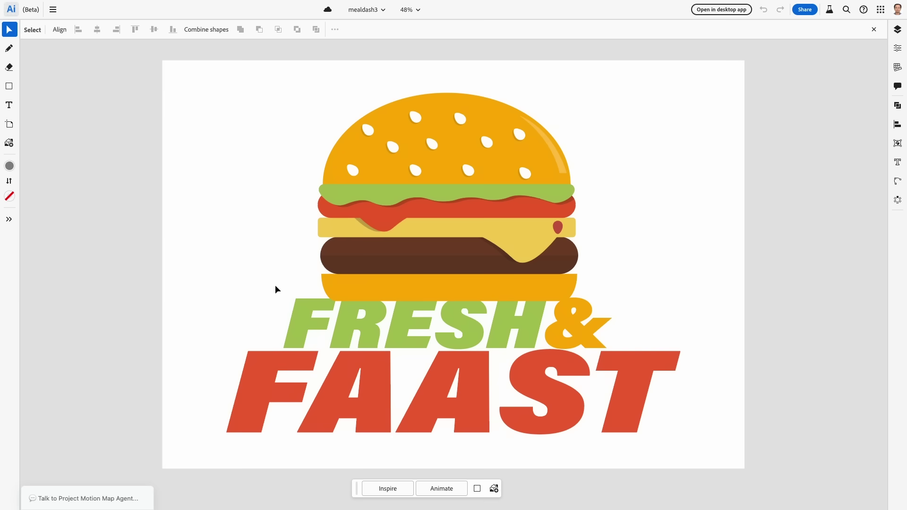
- Fit the FREEEE DELIVERY billboard artboard in the window, select its background, and animate it
{"action": "key", "text": "h"}
{"action": "scroll", "coordinate": [247, 326], "scroll_direction": "left", "scroll_amount": 5}
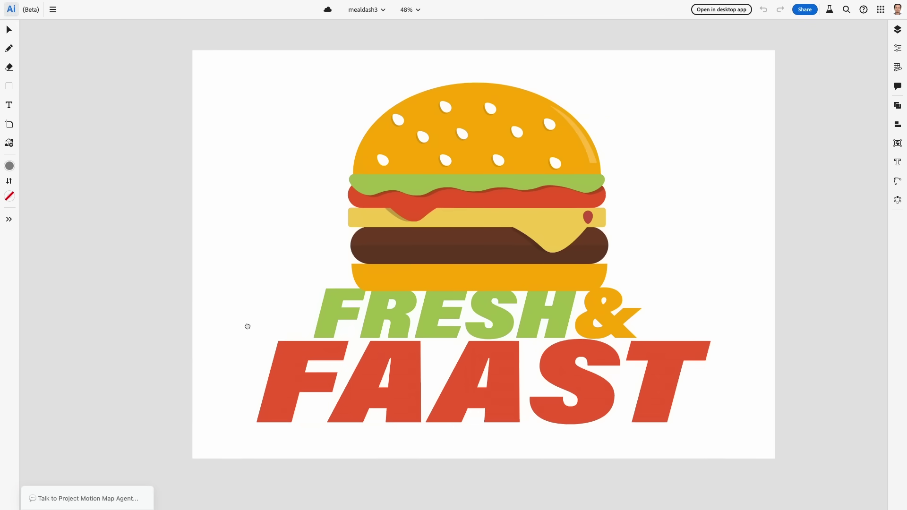
{"action": "scroll", "coordinate": [154, 371], "scroll_direction": "left", "scroll_amount": 10}
{"action": "scroll", "coordinate": [154, 372], "scroll_direction": "down", "scroll_amount": 5}
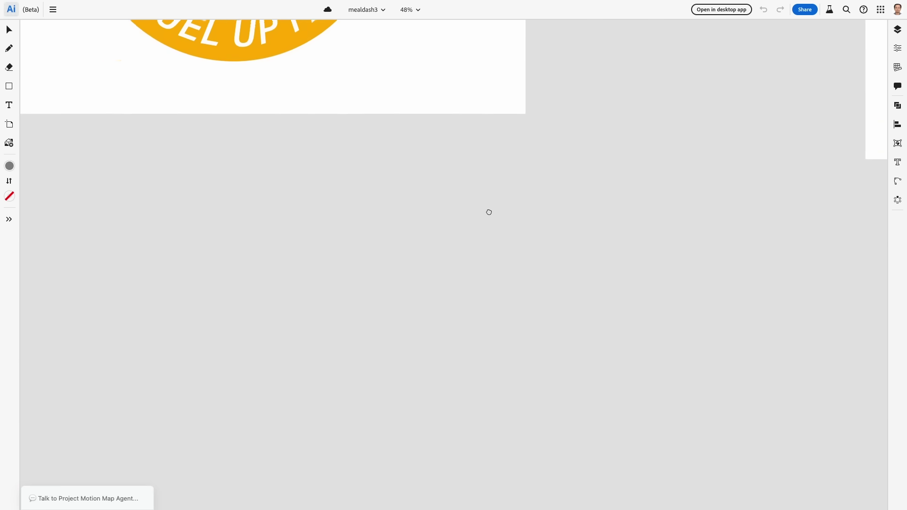
{"action": "scroll", "coordinate": [337, 336], "scroll_direction": "down", "scroll_amount": 8}
{"action": "scroll", "coordinate": [472, 116], "scroll_direction": "left", "scroll_amount": 2}
{"action": "key", "text": "v"}
{"action": "left_click", "coordinate": [814, 324]}
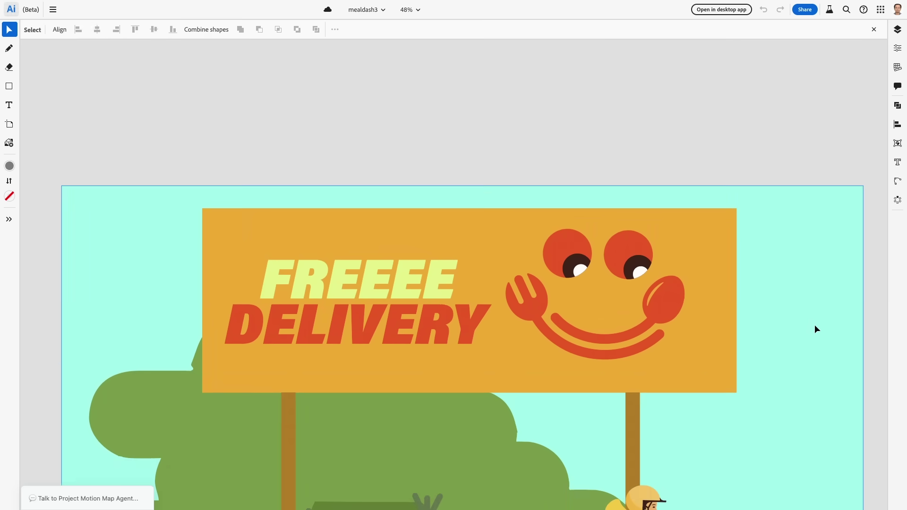
{"action": "key", "text": "ctrl+0"}
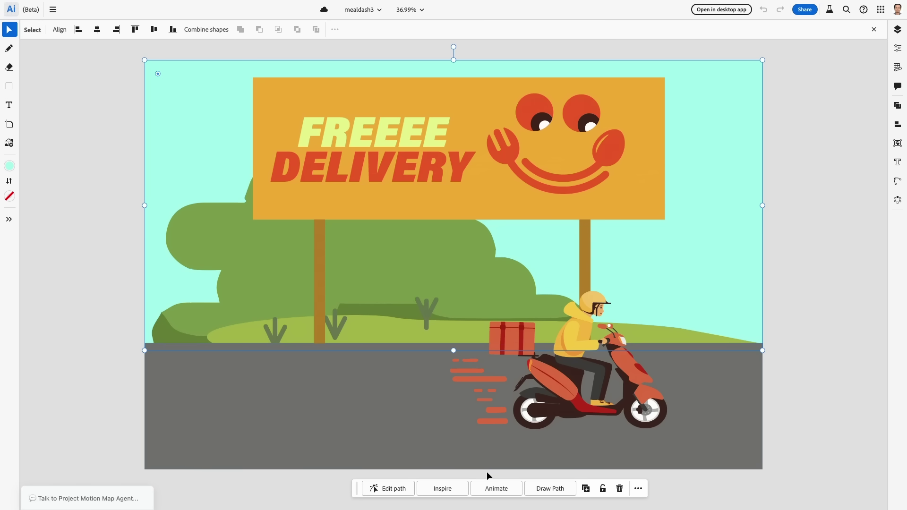
{"action": "left_click", "coordinate": [498, 489]}
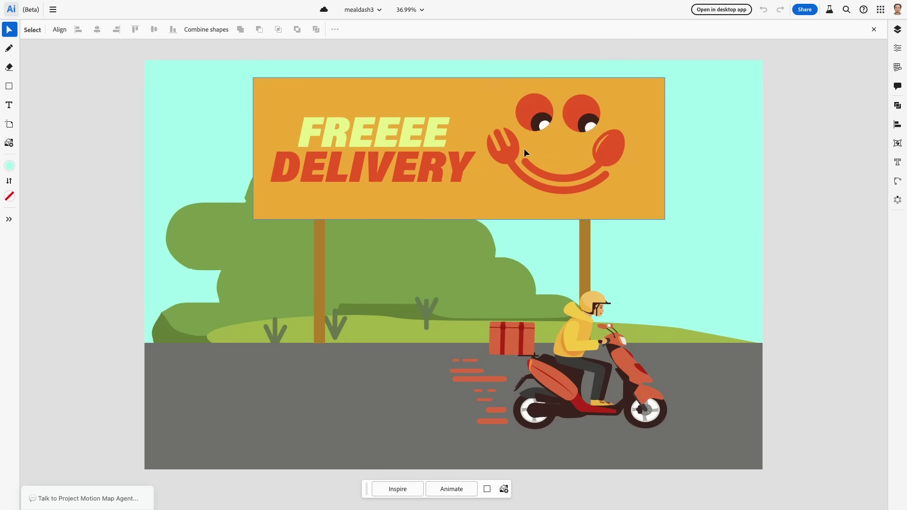
- Add a 'follow the scooter' motion prompt to the billboard eyes
{"action": "left_click", "coordinate": [527, 117]}
{"action": "type", "text": "fol"}
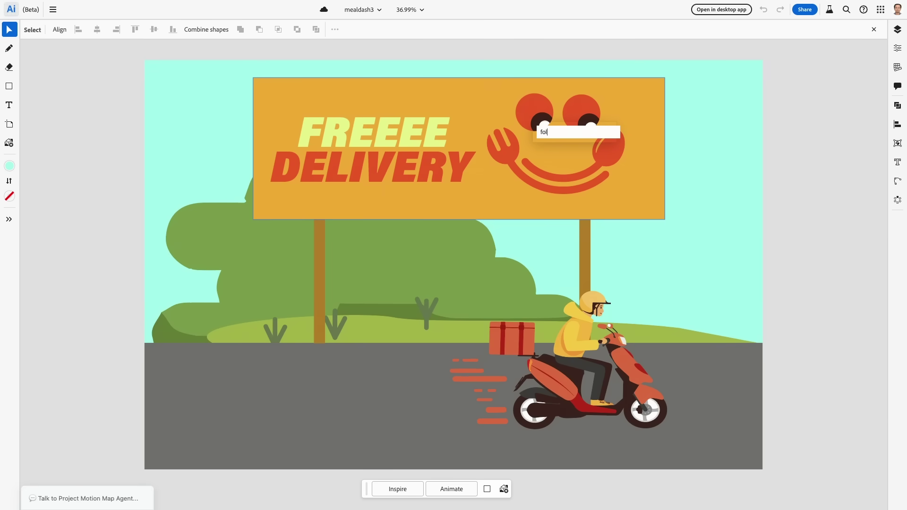
{"action": "type", "text": "low"}
{"action": "left_click", "coordinate": [564, 143]}
{"action": "key", "text": "Return"}
- Add a 'glide back delivery style' motion prompt to the scooter rider
{"action": "left_click", "coordinate": [562, 324]}
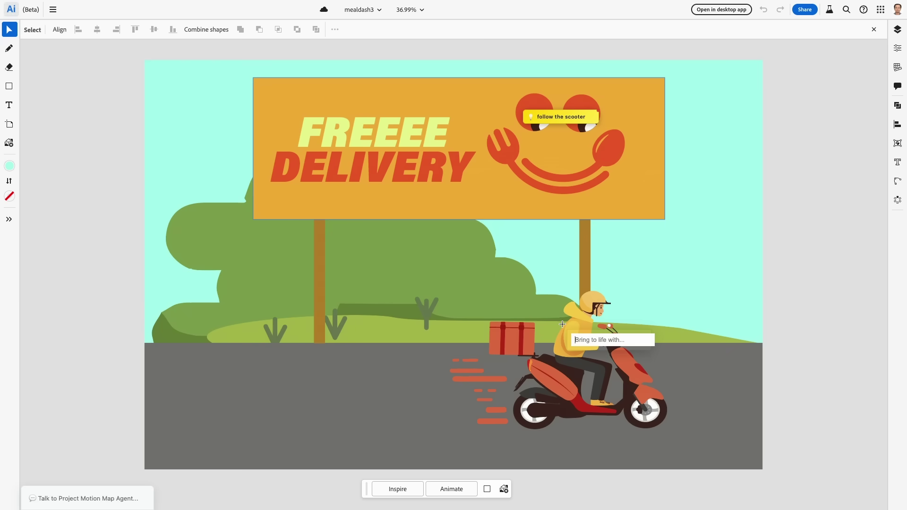
{"action": "type", "text": "glide"}
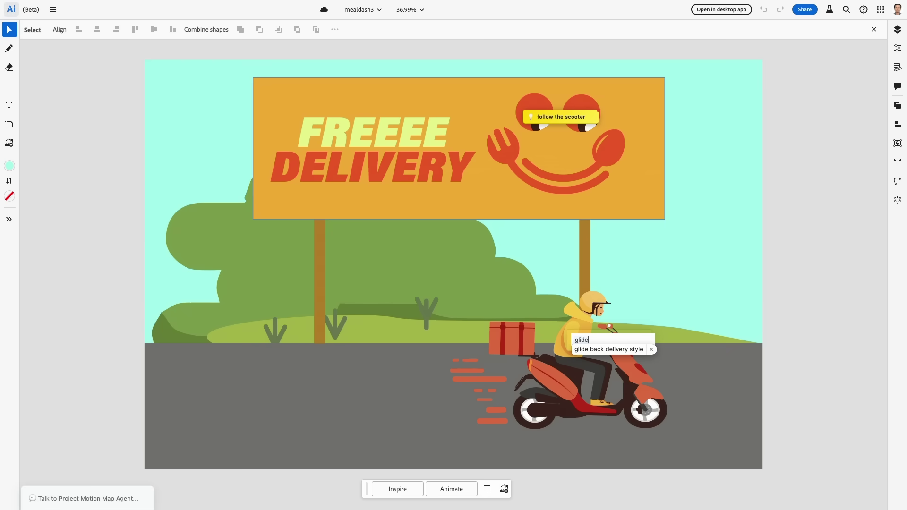
{"action": "left_click", "coordinate": [611, 351]}
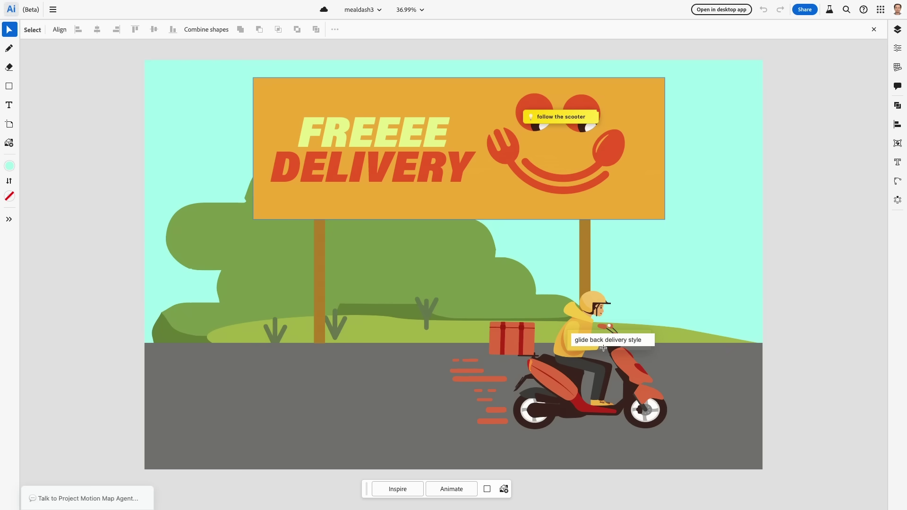
{"action": "key", "text": "Return"}
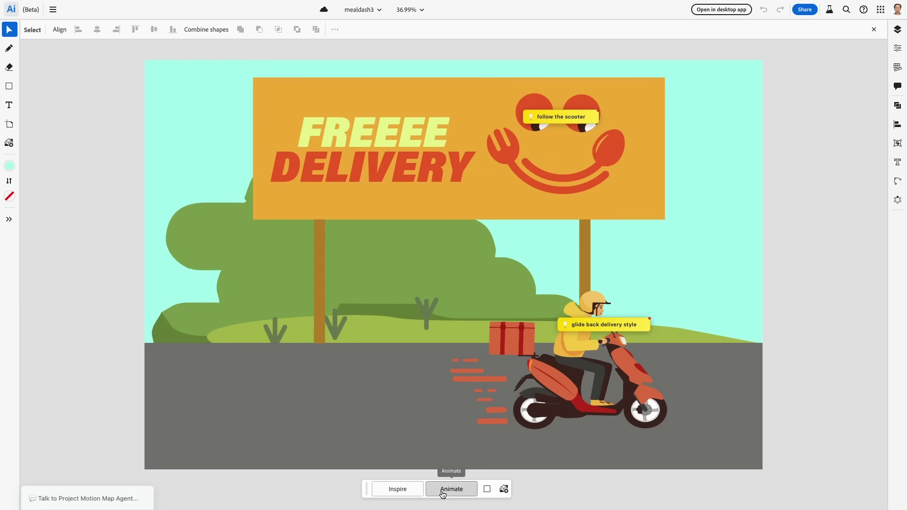
- Generate the delivery scene animation from the follow and glide prompts
{"action": "left_click", "coordinate": [449, 489]}
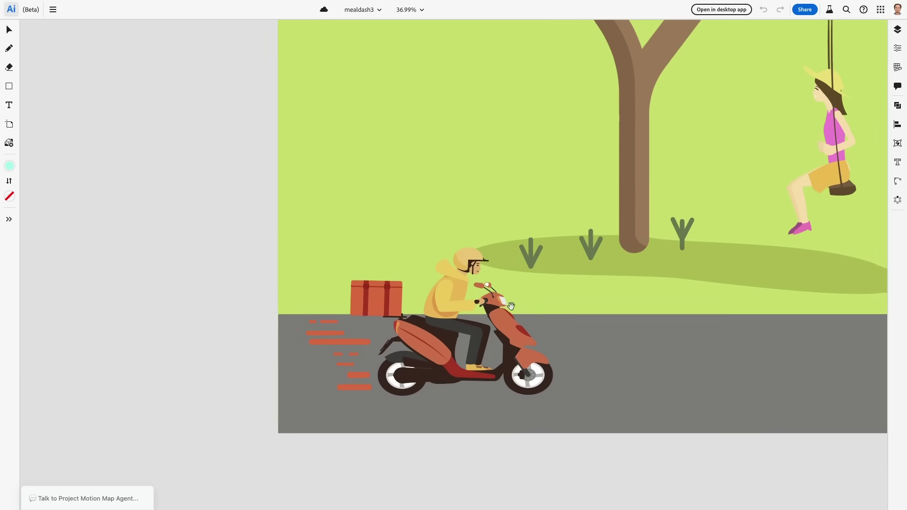
- Select the road and zoom out to show the whole tree-swing artboard
{"action": "left_click", "coordinate": [670, 387]}
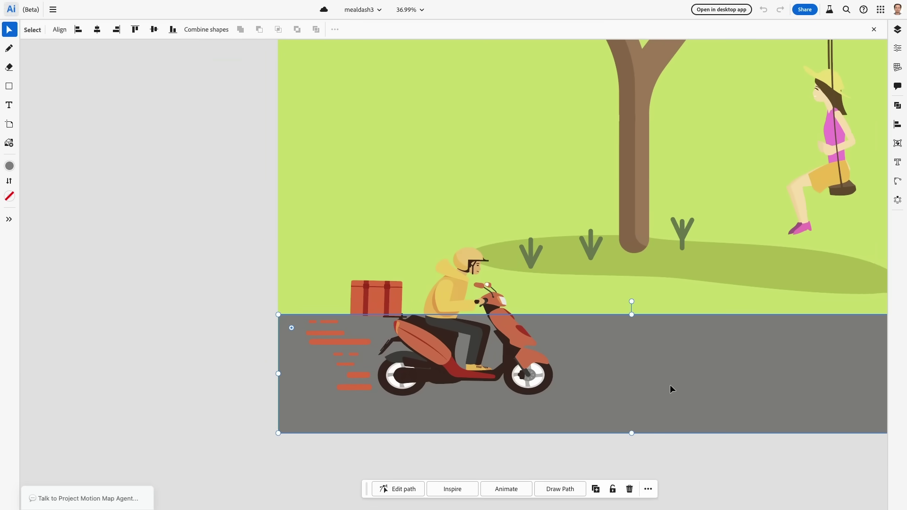
{"action": "key", "text": "v"}
{"action": "key", "text": "ctrl+0"}
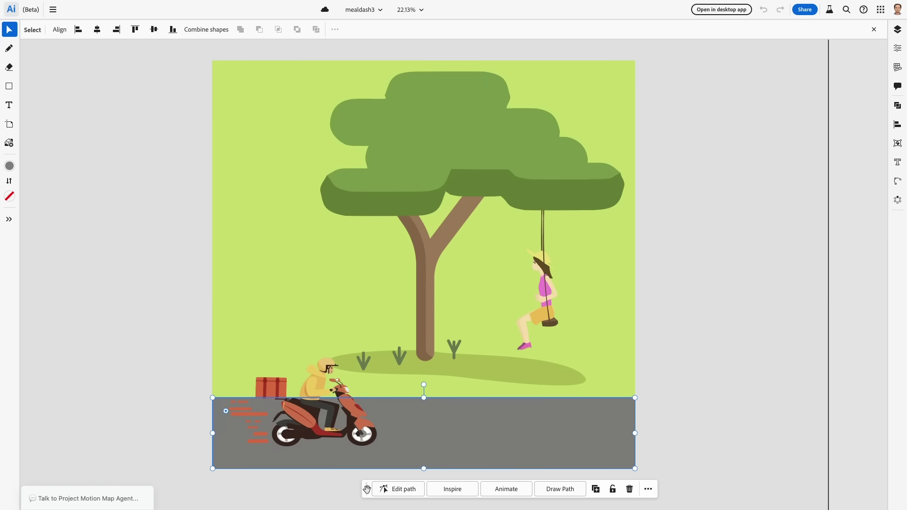
{"action": "left_click_drag", "start_coordinate": [366, 489], "coordinate": [312, 489]}
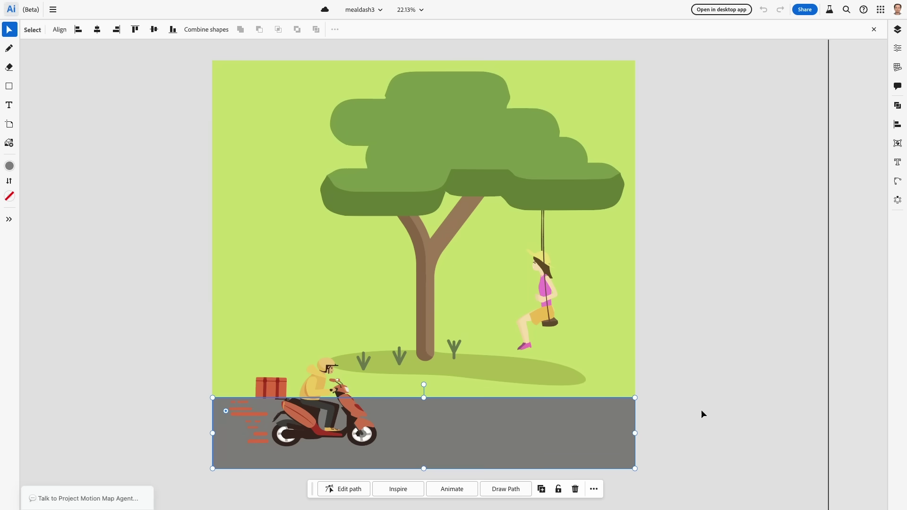
- Run Inspire to get suggested motion annotations for the swing scene
{"action": "left_click", "coordinate": [404, 491]}
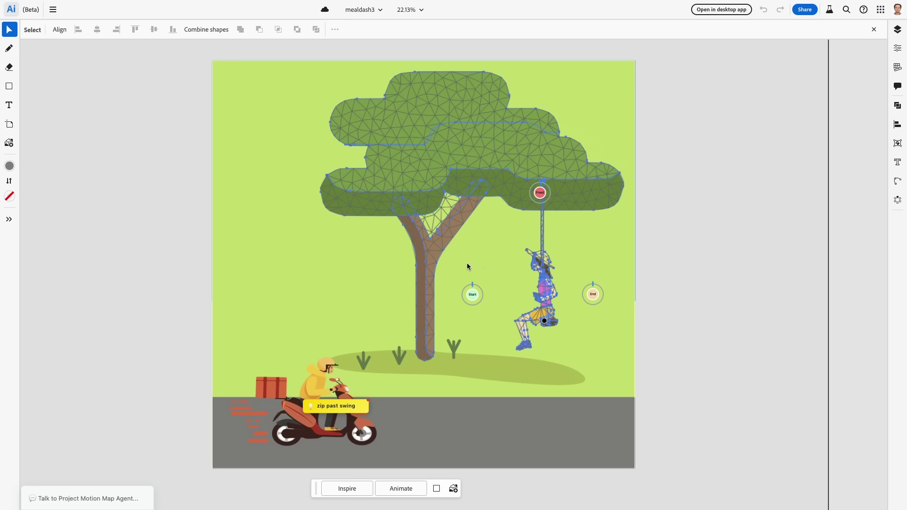
- Place the swing's Start and End points, accept 'zip past swing', and animate the scene
{"action": "mouse_move", "coordinate": [473, 294]}
{"action": "left_mouse_down"}
{"action": "mouse_move", "coordinate": [475, 278]}
{"action": "mouse_move", "coordinate": [477, 312]}
{"action": "mouse_move", "coordinate": [468, 311]}
{"action": "left_mouse_up"}
{"action": "left_click_drag", "start_coordinate": [594, 296], "coordinate": [601, 310]}
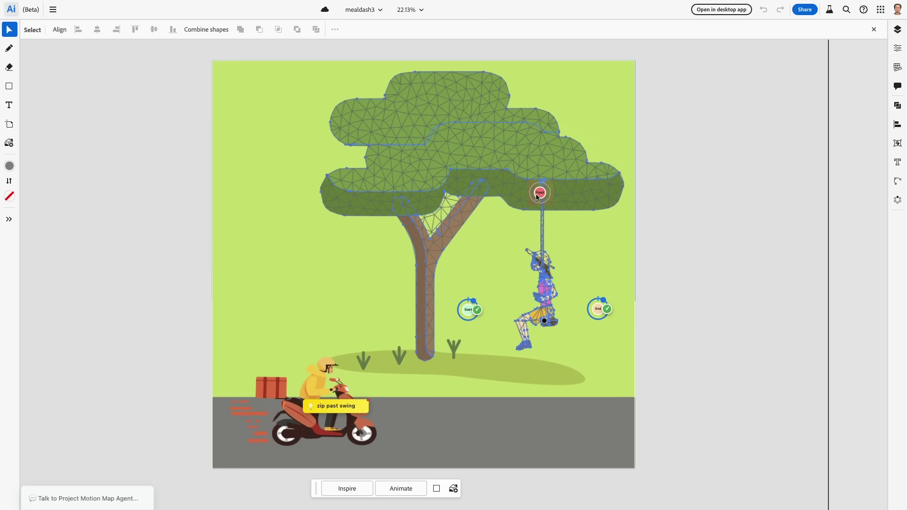
{"action": "left_click", "coordinate": [339, 411]}
{"action": "left_click", "coordinate": [410, 491]}
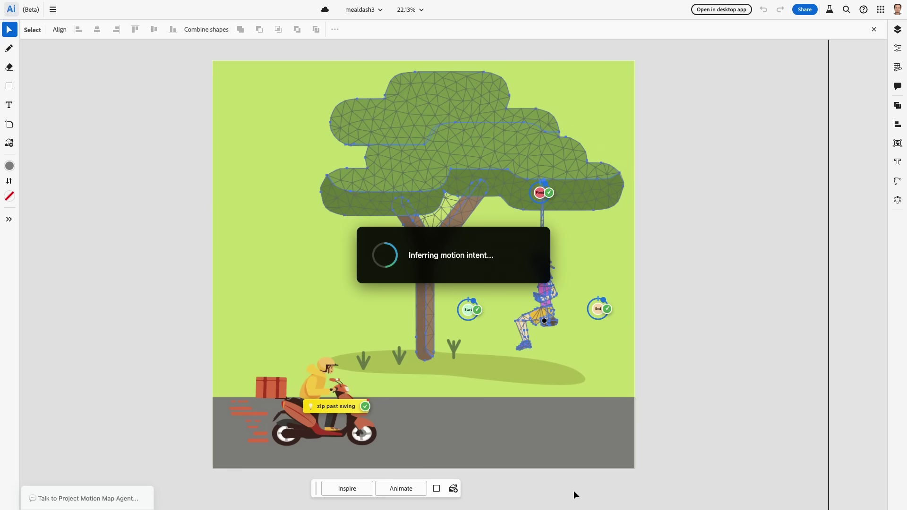